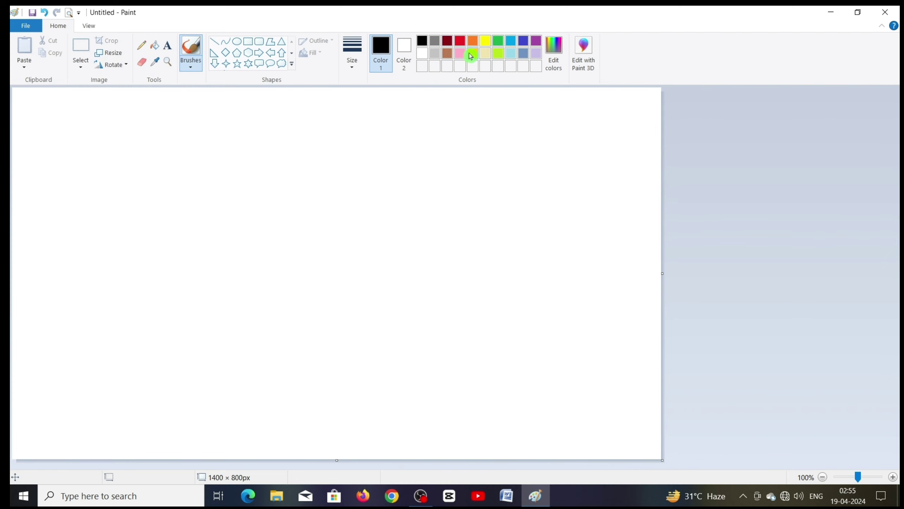
Step: Draw a red diagonal line across the canvas's upper-left corner and fill the cut-off triangle with red
click(462, 41)
click(214, 41)
mouse_move(14, 213)
mouse_down()
mouse_move(59, 178)
mouse_move(267, 79)
mouse_up()
click(154, 45)
click(121, 91)
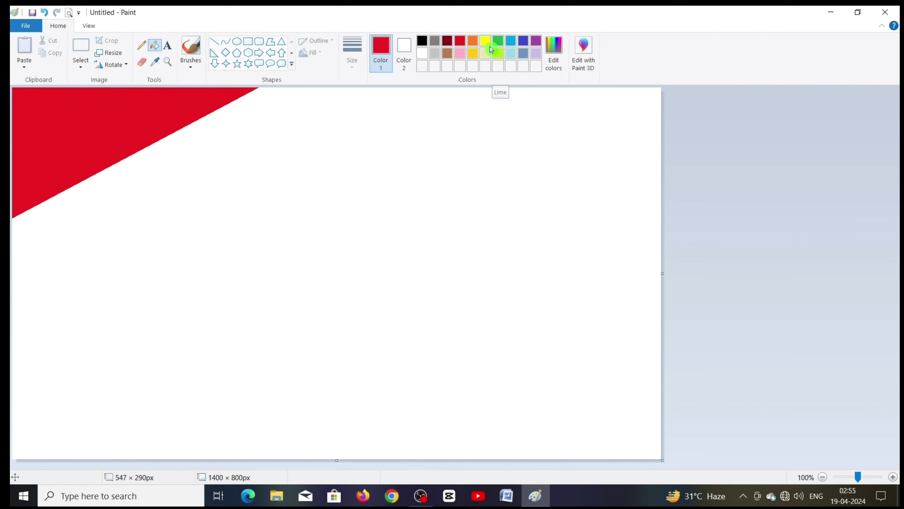
Step: Draw an orange diagonal line from the canvas's lower-left area to its upper-right corner and fill the band above it with orange
click(472, 41)
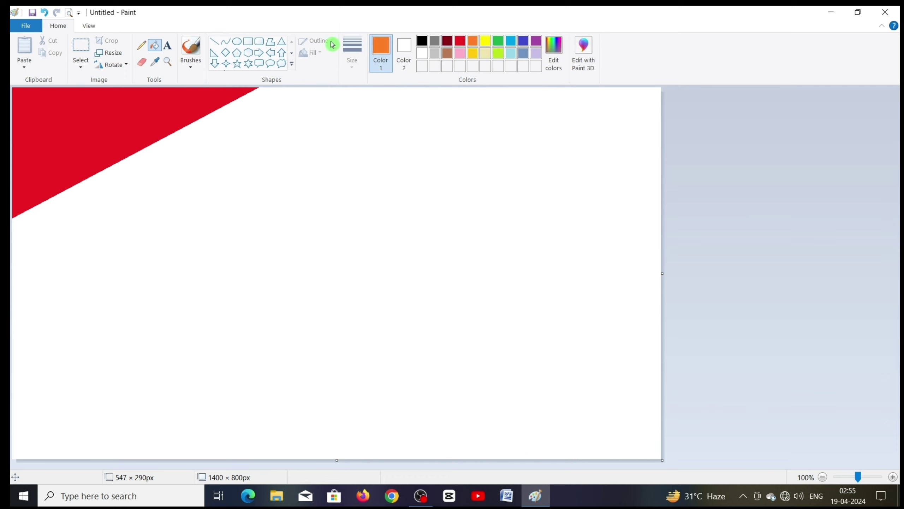
click(217, 45)
drag(95, 459, 655, 82)
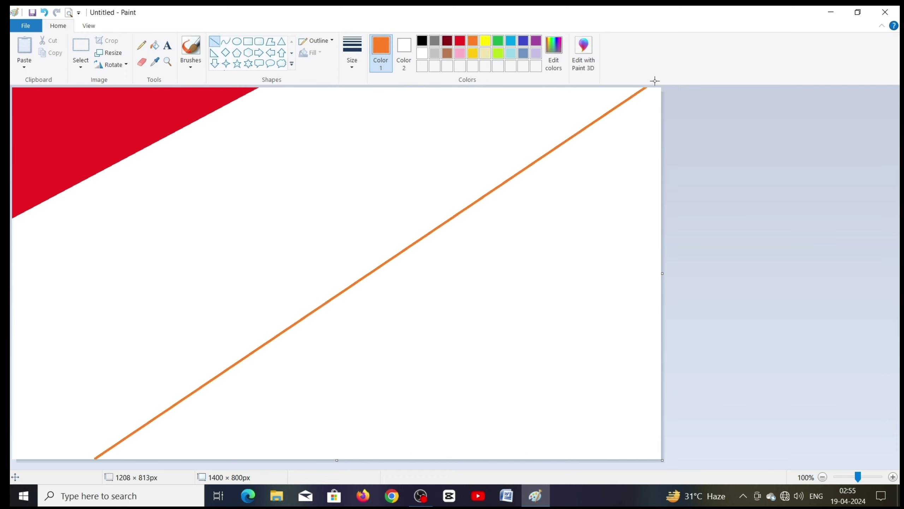
drag(366, 274, 319, 297)
drag(626, 101, 668, 70)
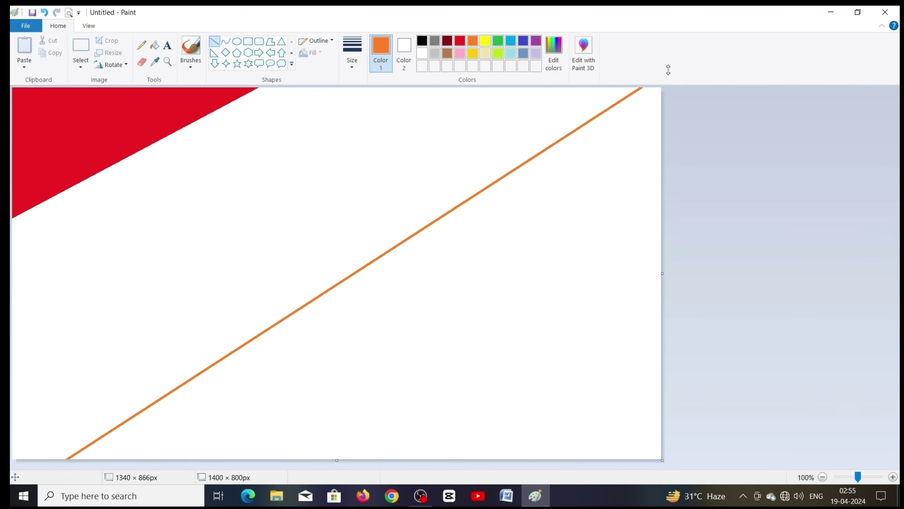
click(154, 45)
click(534, 128)
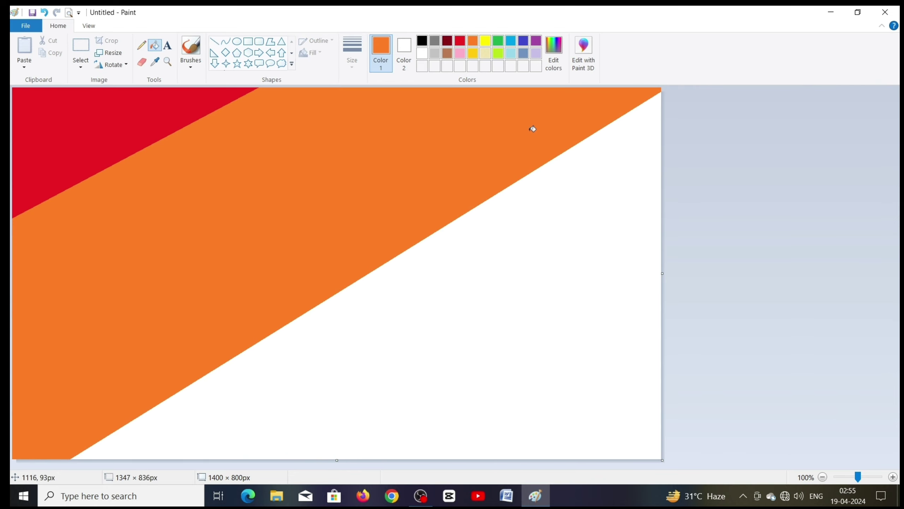
Step: Draw a red diagonal line below the orange band and fill the strip between them with red
click(460, 40)
click(215, 46)
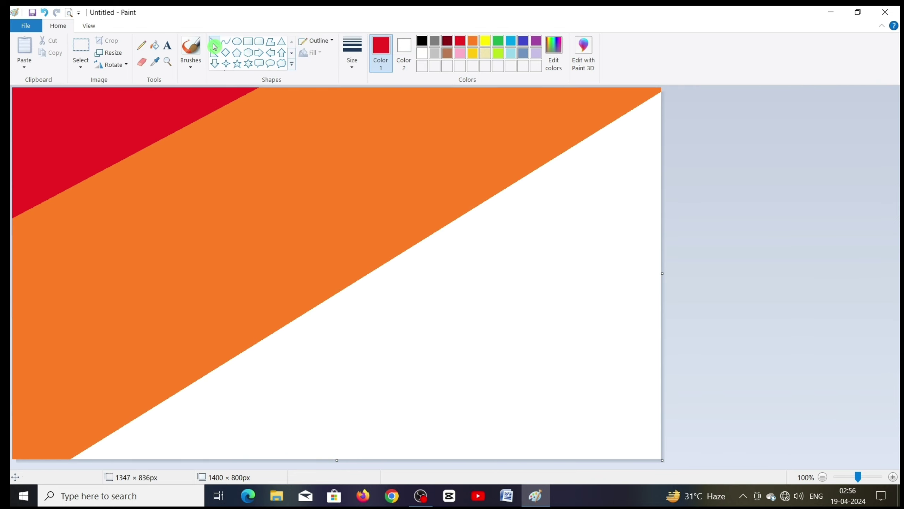
drag(207, 458, 709, 128)
click(148, 50)
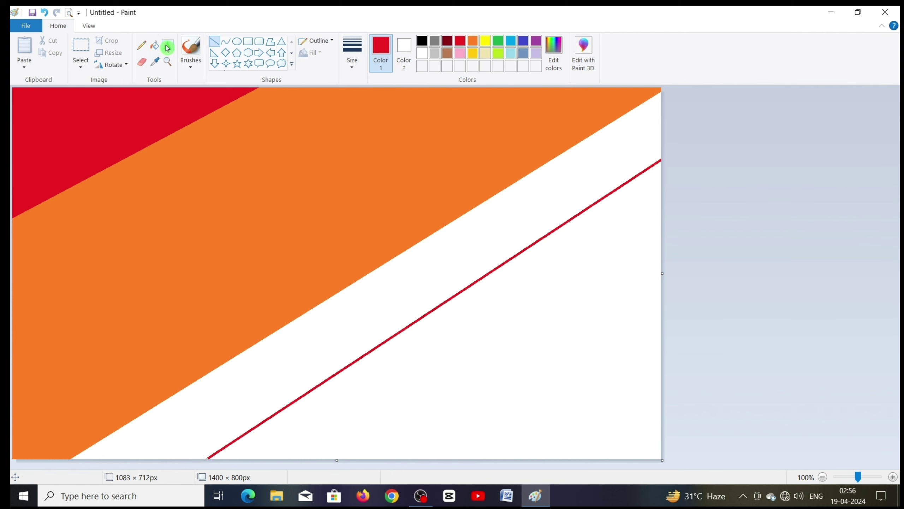
click(438, 273)
Step: Draw a light turquoise diagonal line below the red band and fill the strip between them with light turquoise
click(509, 55)
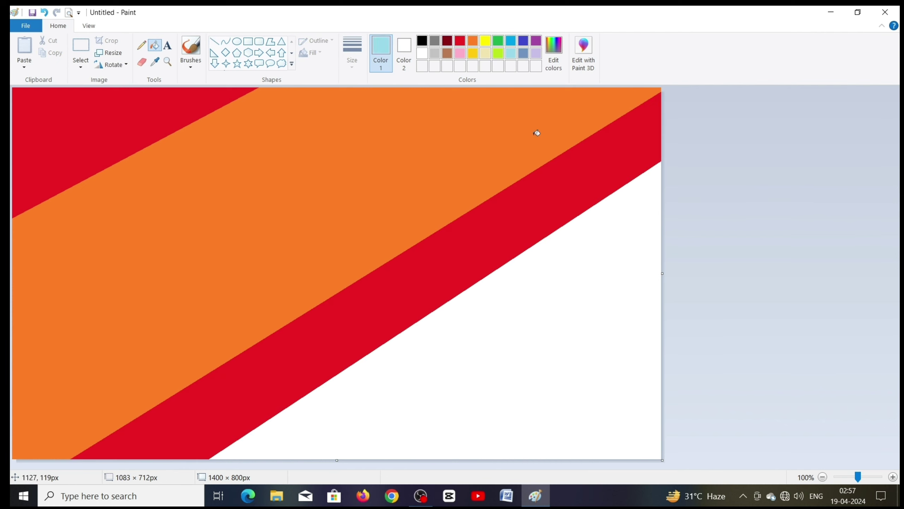
click(215, 41)
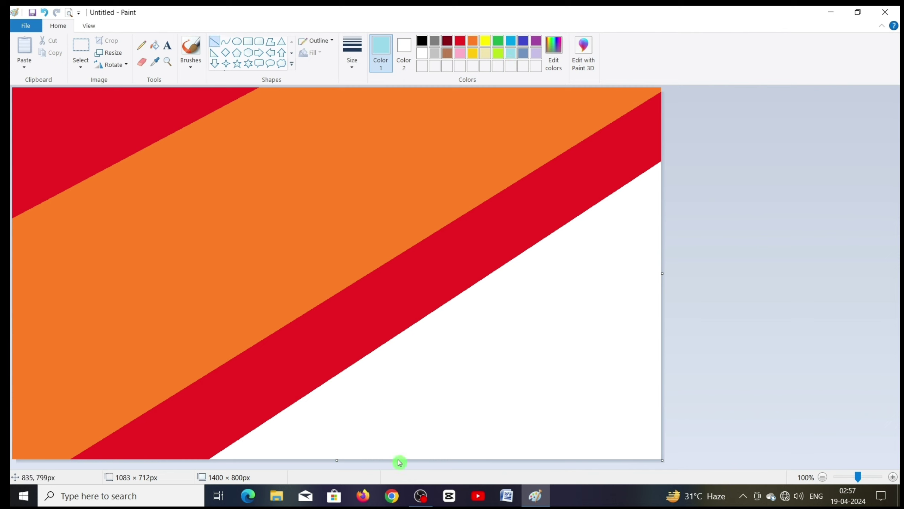
mouse_move(356, 459)
mouse_down()
mouse_move(624, 260)
mouse_move(693, 225)
mouse_up()
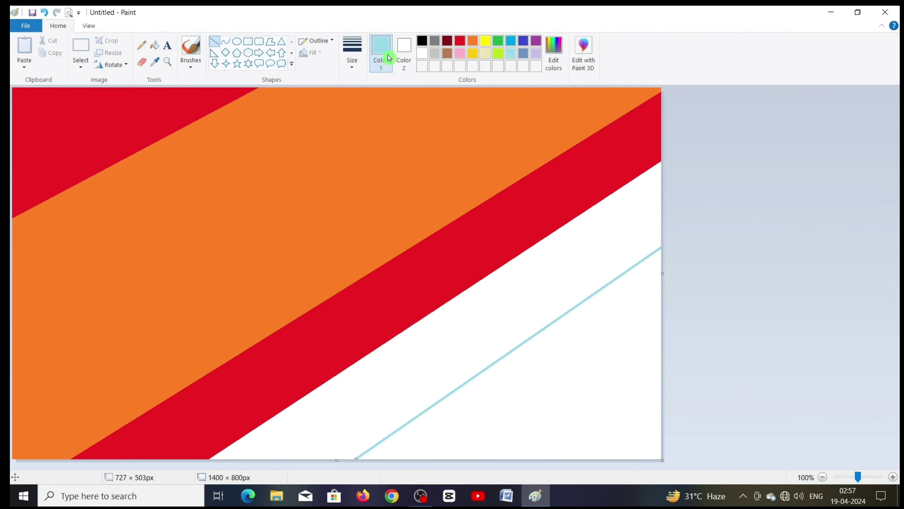
click(154, 45)
click(534, 292)
Step: Fill the white lower-right corner and the light turquoise band with turquoise
click(512, 47)
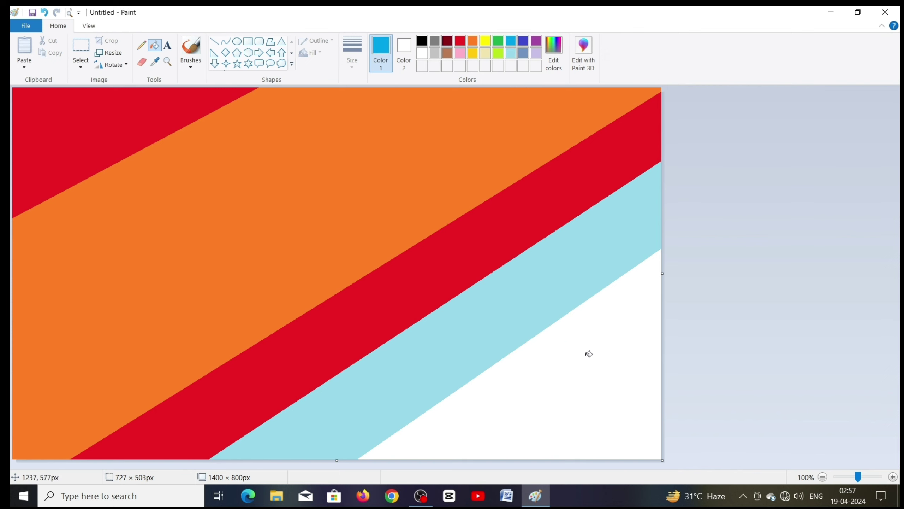
click(588, 353)
click(591, 260)
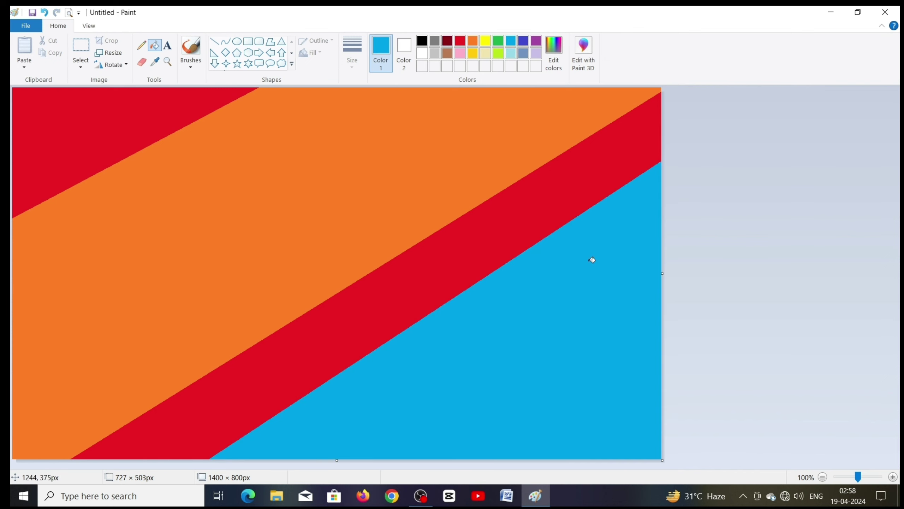
Step: Resize the image horizontally to 1 pixel wide, keeping the 800-pixel height
click(109, 53)
click(149, 121)
key(BackSpace)
key(BackSpace)
key(BackSpace)
click(92, 288)
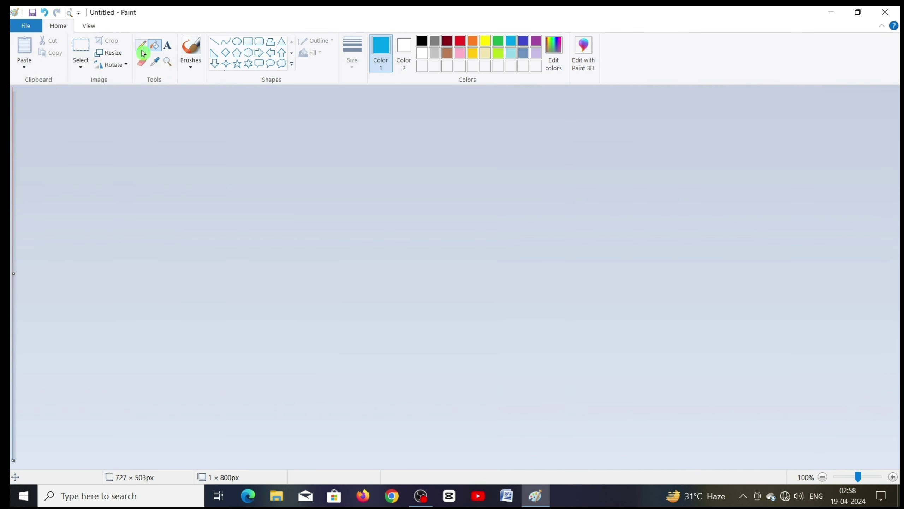
Step: Resize the image horizontally to 1400 pixels to stretch the colors into a smooth sky gradient
click(108, 53)
text(1400)
click(92, 287)
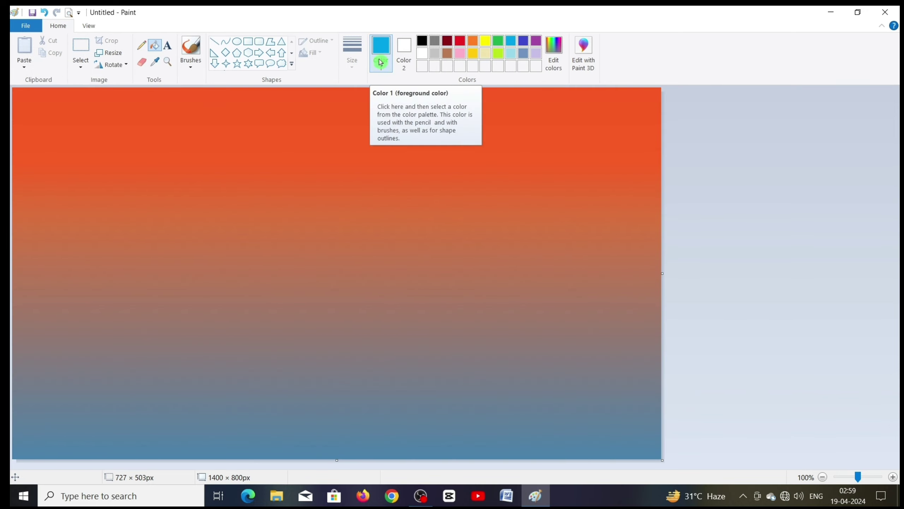
Step: Draw a solid yellow circle of about 442 × 442 px as the sun in the upper middle of the canvas
click(485, 40)
click(404, 50)
click(486, 41)
click(236, 41)
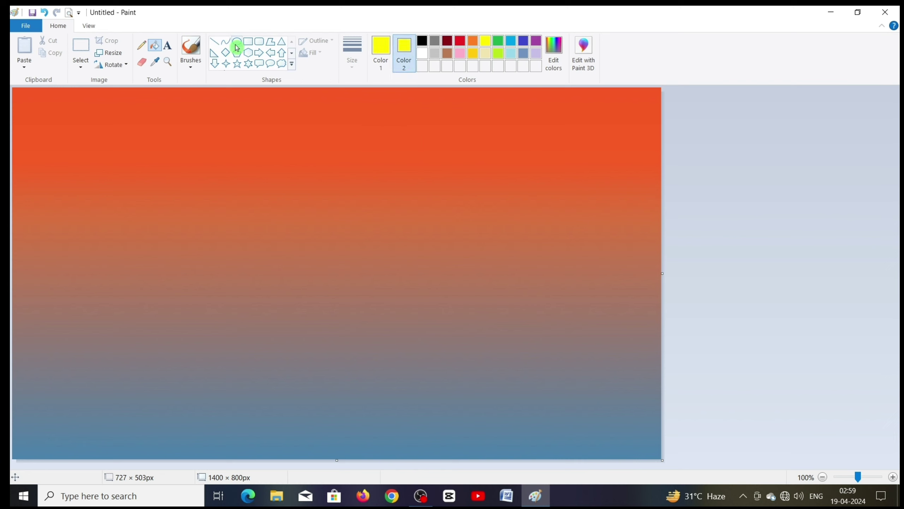
click(310, 53)
click(319, 74)
drag(230, 100, 446, 306)
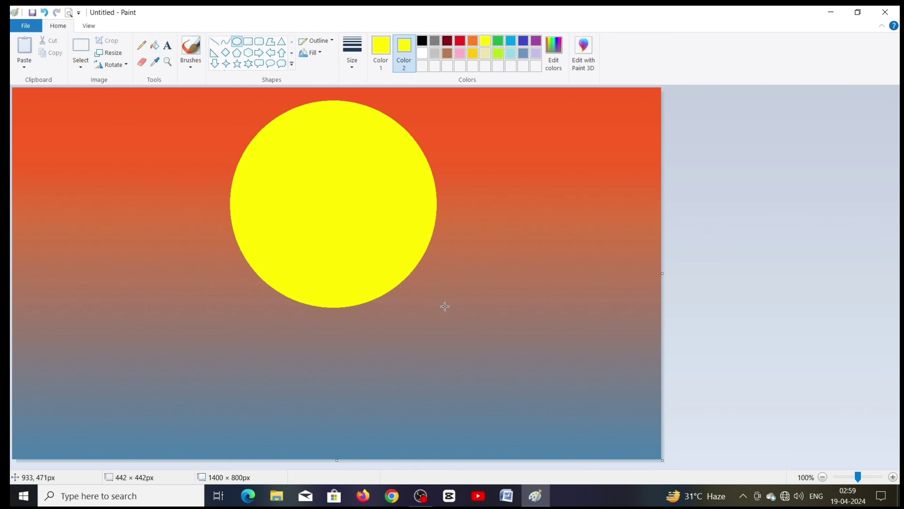
click(141, 115)
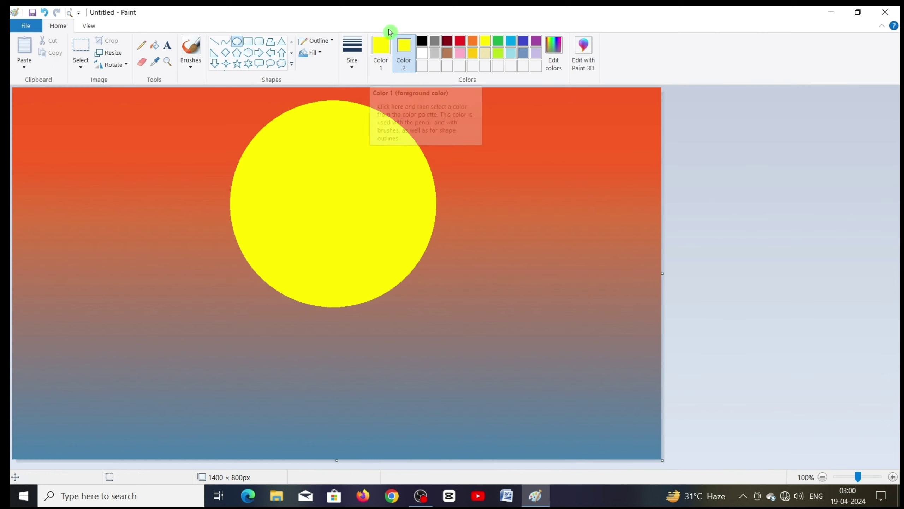
Step: Outline a cliff with a ledge reaching under the sun from the canvas's left edge and paint it solid black with the brush
click(380, 53)
click(423, 45)
click(191, 49)
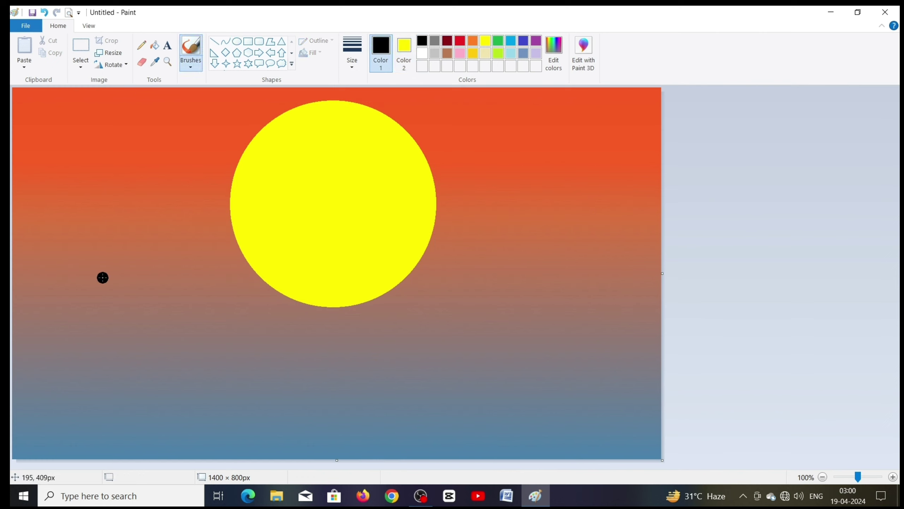
click(26, 214)
mouse_move(16, 202)
mouse_down()
mouse_move(45, 257)
mouse_move(89, 290)
mouse_move(149, 303)
mouse_move(405, 305)
mouse_up()
click(15, 445)
mouse_move(13, 447)
mouse_down()
mouse_move(56, 433)
mouse_move(115, 379)
mouse_move(189, 358)
mouse_move(261, 310)
mouse_move(307, 314)
mouse_up()
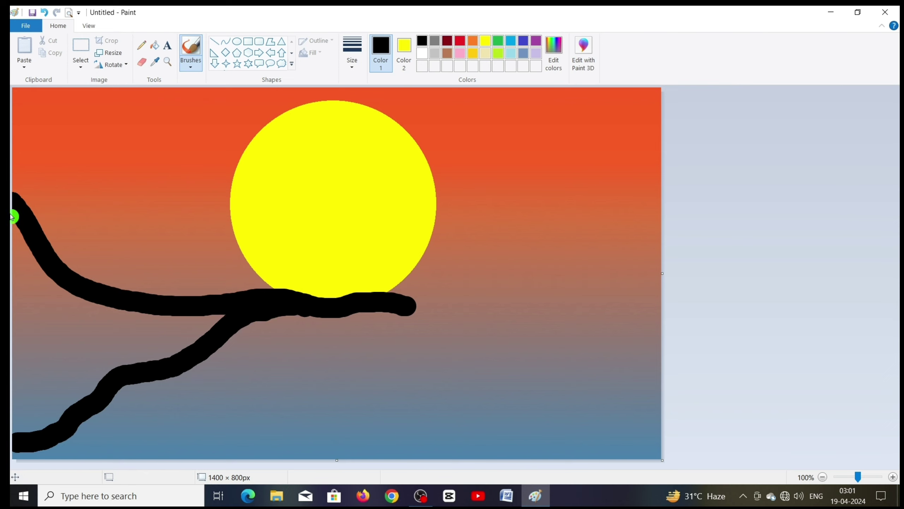
mouse_move(16, 228)
mouse_down()
mouse_move(97, 301)
mouse_move(94, 392)
mouse_move(204, 327)
mouse_move(50, 357)
mouse_move(12, 343)
mouse_move(63, 313)
mouse_up()
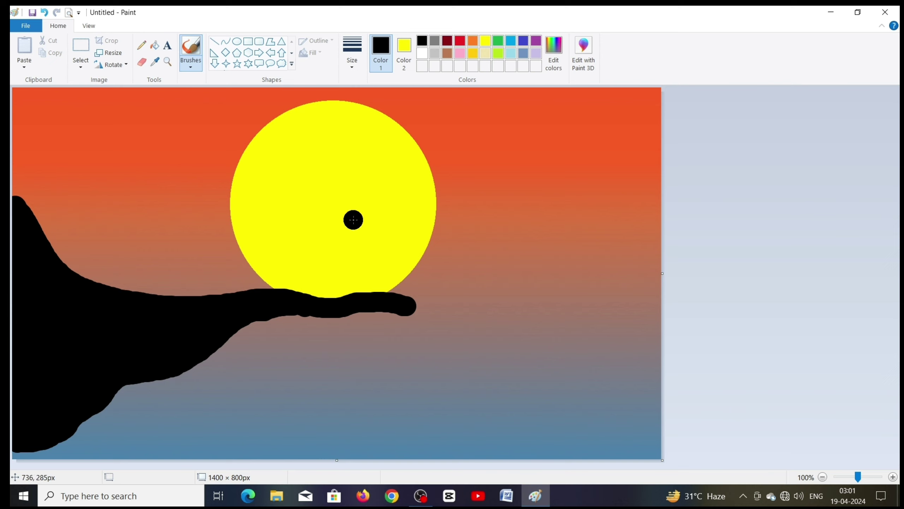
Step: Extend the black ledge past the sun into a thin tapering tip and add small bumps along its upper edge
drag(420, 307, 460, 309)
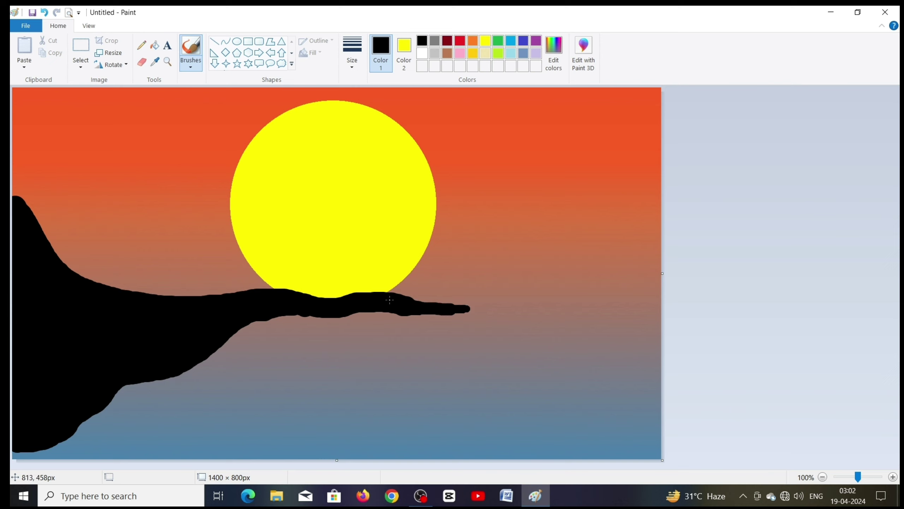
drag(390, 299, 474, 309)
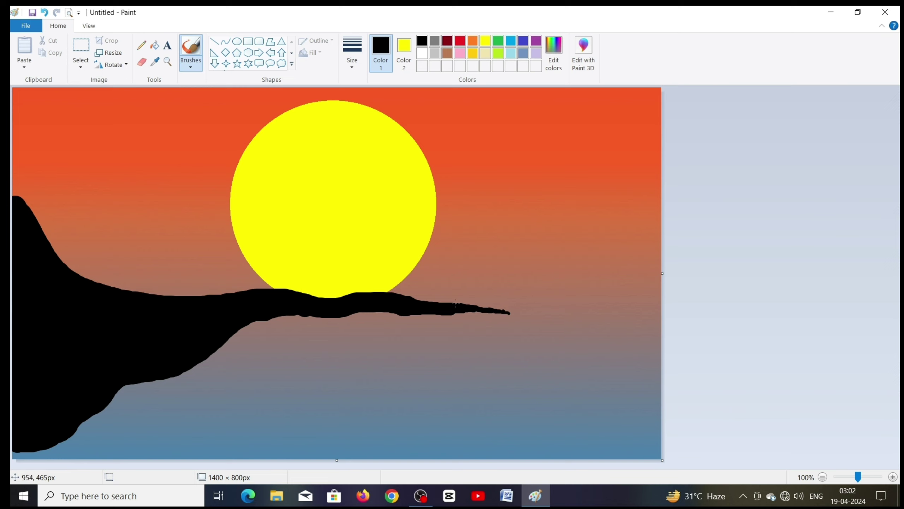
mouse_move(521, 314)
mouse_down()
mouse_move(387, 287)
mouse_move(314, 290)
mouse_move(341, 295)
mouse_up()
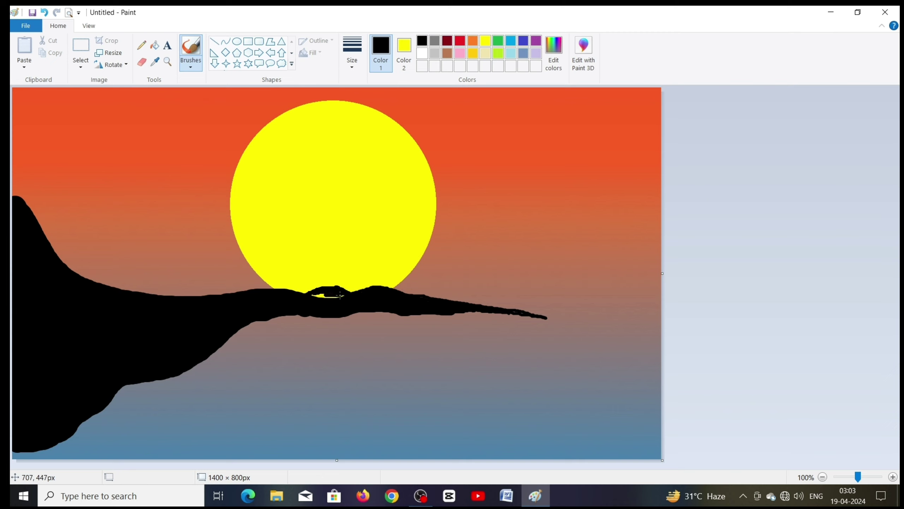
drag(284, 292, 152, 294)
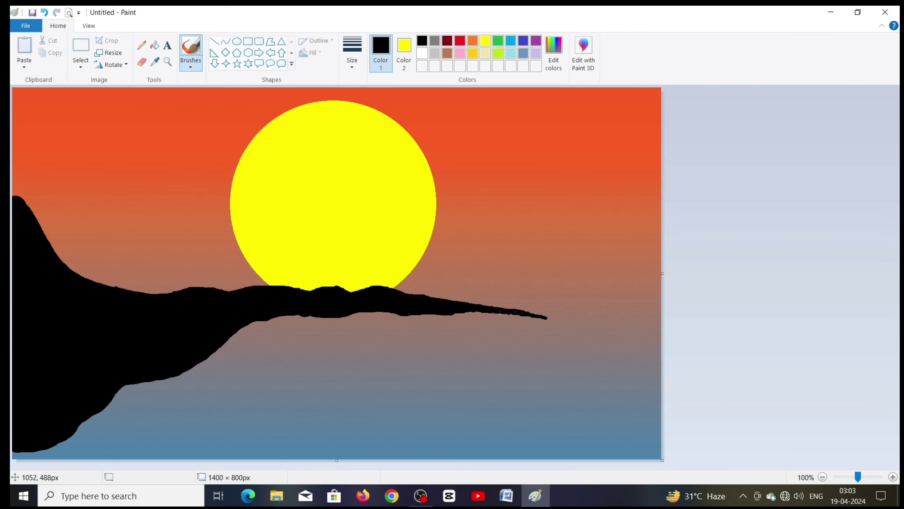
Step: Thicken the ledge's tip and smooth the cliff's slope with black brush strokes, undoing the stray ones
mouse_move(467, 302)
mouse_down()
mouse_move(515, 313)
mouse_move(455, 310)
mouse_move(541, 317)
mouse_move(422, 296)
mouse_up()
key(ctrl+z)
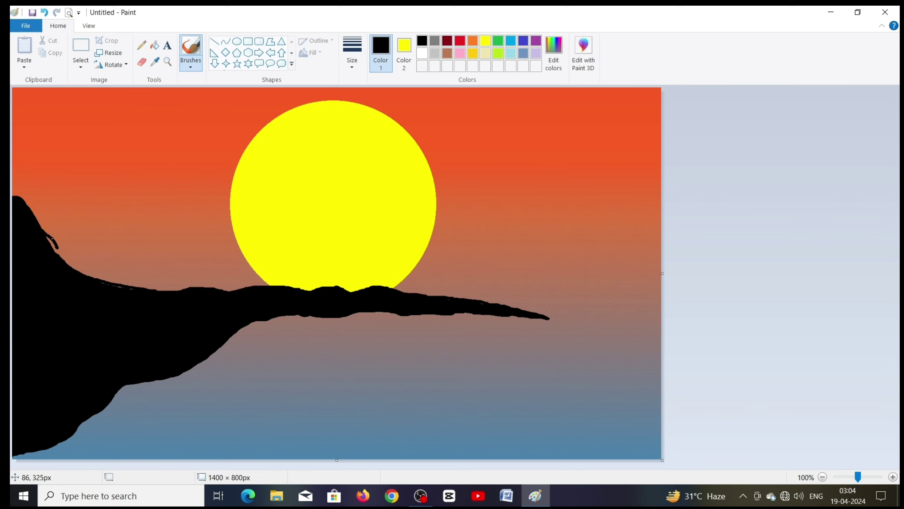
mouse_move(180, 294)
mouse_down()
mouse_move(83, 277)
mouse_move(110, 286)
mouse_up()
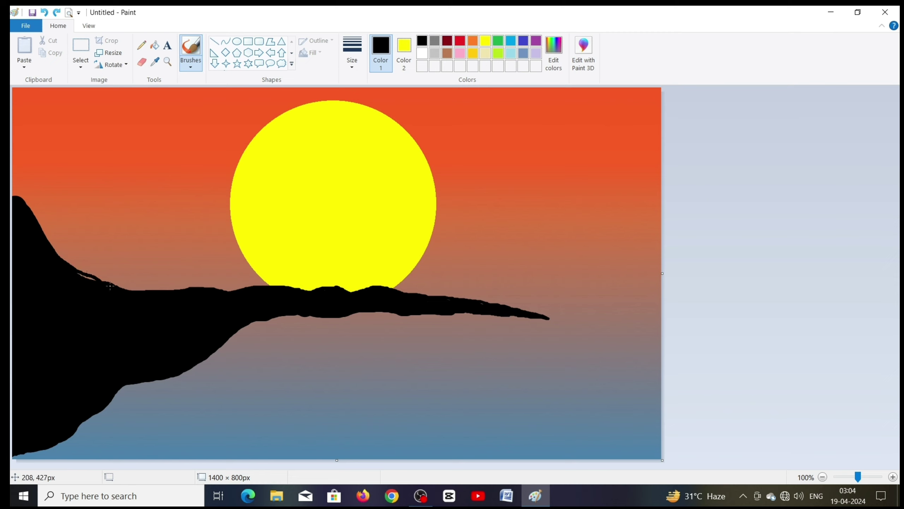
key(ctrl+z)
Step: Paint two small black trees at the foot of the slope and a larger one near the ledge's tip
mouse_move(117, 266)
mouse_down()
mouse_move(124, 287)
mouse_move(109, 262)
mouse_move(112, 229)
mouse_move(135, 228)
mouse_move(138, 256)
mouse_move(122, 267)
mouse_move(125, 280)
mouse_move(99, 248)
mouse_move(102, 229)
mouse_move(120, 226)
mouse_move(105, 237)
mouse_move(120, 259)
mouse_move(126, 229)
mouse_move(115, 246)
mouse_up()
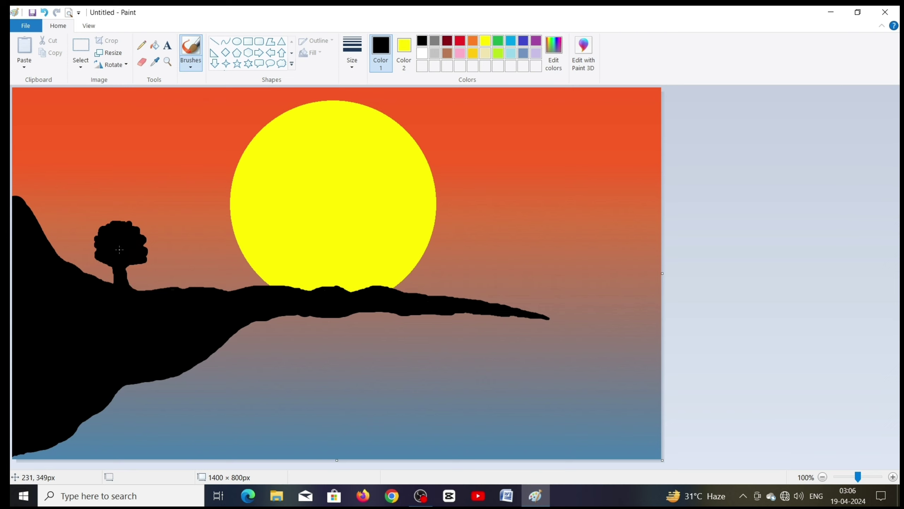
mouse_move(166, 273)
mouse_down()
mouse_move(155, 254)
mouse_move(170, 247)
mouse_move(176, 263)
mouse_move(168, 273)
mouse_move(155, 259)
mouse_up()
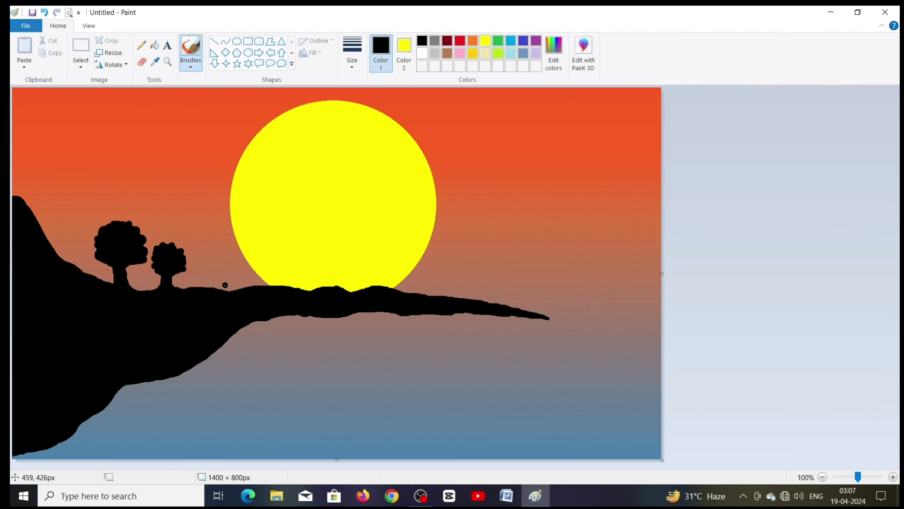
drag(490, 286, 497, 306)
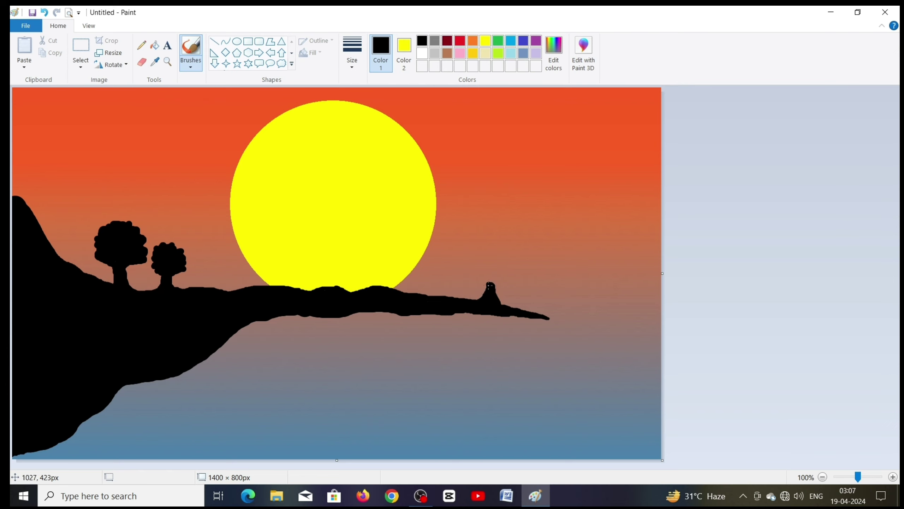
mouse_move(494, 275)
mouse_down()
mouse_move(466, 248)
mouse_move(474, 231)
mouse_move(506, 228)
mouse_move(514, 244)
mouse_move(504, 278)
mouse_move(487, 278)
mouse_move(484, 268)
mouse_move(501, 232)
mouse_move(471, 245)
mouse_move(475, 264)
mouse_move(491, 269)
mouse_move(513, 238)
mouse_move(503, 274)
mouse_up()
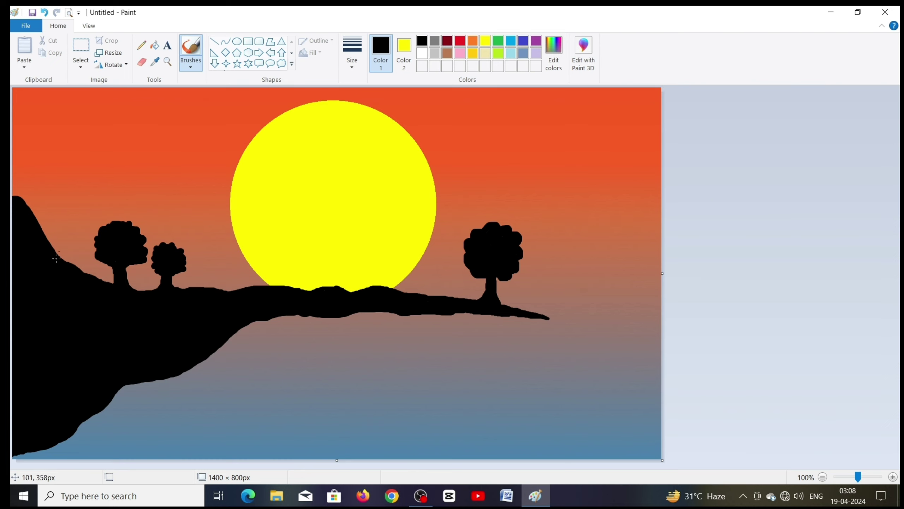
Step: Paint a large black tree with a thick trunk and scalloped crown overlapping the sun's left edge, undoing misplaced strokes
mouse_move(238, 272)
mouse_down()
mouse_move(226, 288)
mouse_move(232, 253)
mouse_move(238, 266)
mouse_move(219, 289)
mouse_move(236, 278)
mouse_move(260, 291)
mouse_move(238, 264)
mouse_move(234, 237)
mouse_move(219, 240)
mouse_move(210, 209)
mouse_move(235, 178)
mouse_move(264, 199)
mouse_up()
key(ctrl+z)
key(ctrl+z)
mouse_move(236, 236)
mouse_down()
mouse_move(214, 225)
mouse_move(214, 191)
mouse_move(235, 173)
mouse_move(266, 181)
mouse_move(279, 208)
mouse_move(241, 237)
mouse_move(252, 286)
mouse_up()
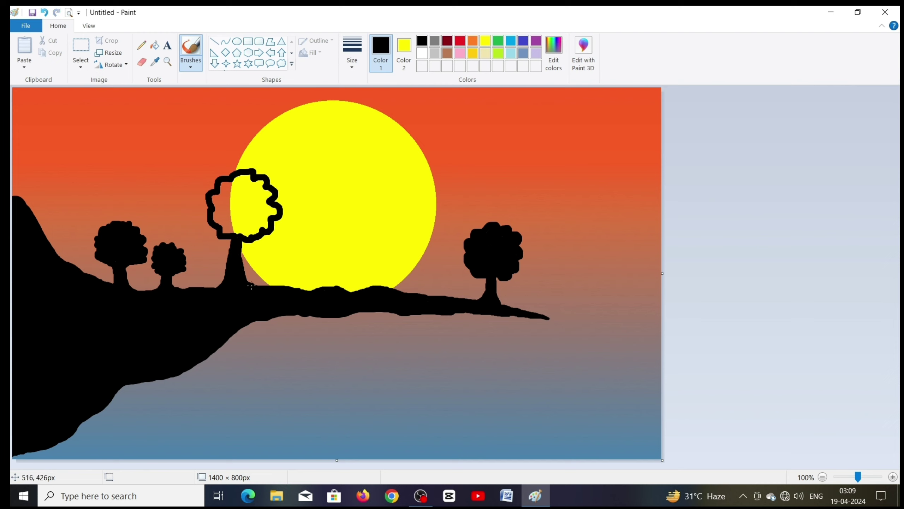
mouse_move(231, 208)
mouse_down()
mouse_move(224, 185)
mouse_move(218, 201)
mouse_move(226, 226)
mouse_move(246, 232)
mouse_move(268, 217)
mouse_move(265, 189)
mouse_move(249, 180)
mouse_move(239, 196)
mouse_move(262, 198)
mouse_move(229, 183)
mouse_move(250, 172)
mouse_move(215, 200)
mouse_up()
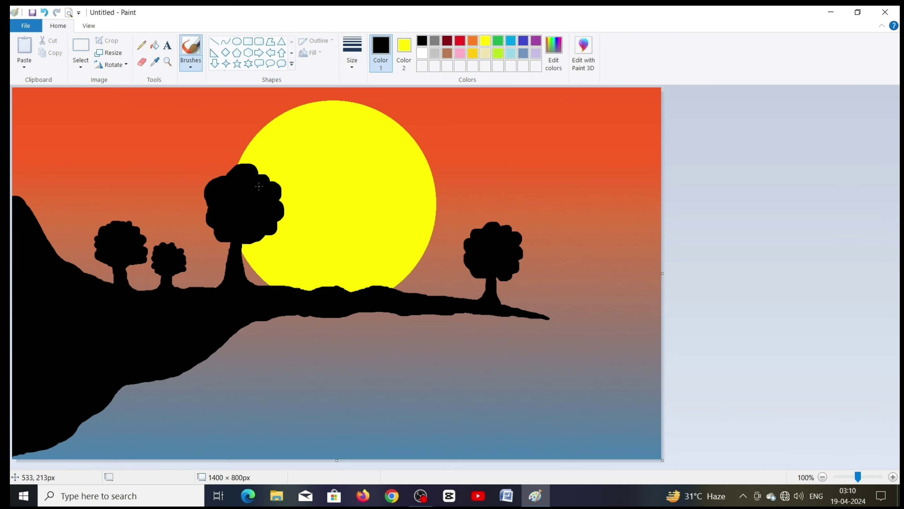
mouse_move(236, 259)
mouse_down()
mouse_move(233, 237)
mouse_move(221, 285)
mouse_up()
mouse_move(226, 234)
mouse_down()
mouse_move(254, 228)
mouse_move(233, 260)
mouse_move(231, 240)
mouse_move(212, 232)
mouse_move(221, 238)
mouse_move(200, 203)
mouse_up()
key(ctrl+z)
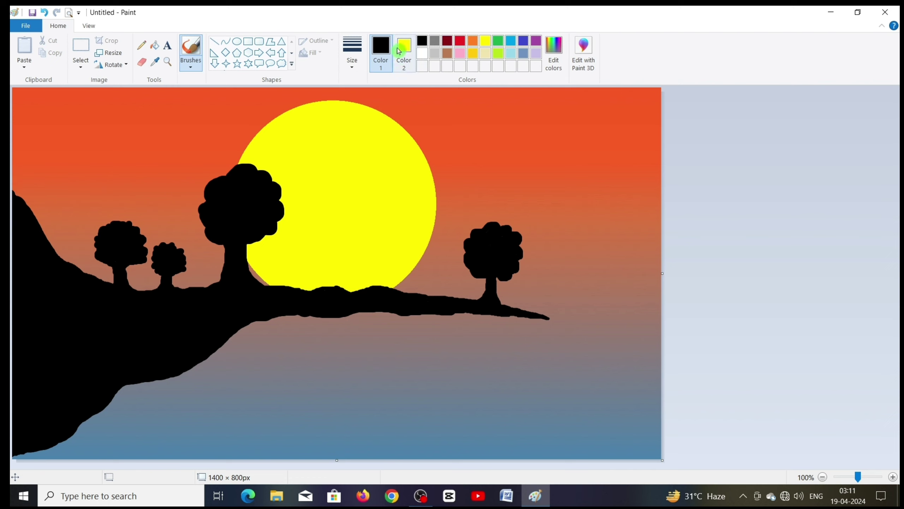
Step: Scribble the sun's yellow reflection on the water below the ledge with the Pencil at its thinnest size
click(485, 40)
click(142, 45)
click(352, 53)
click(378, 86)
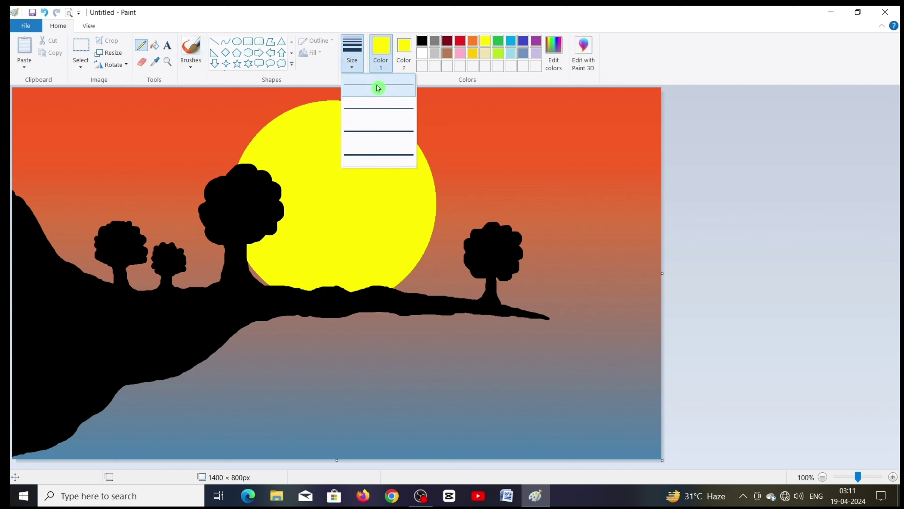
mouse_move(379, 327)
mouse_down()
mouse_move(305, 328)
mouse_move(359, 325)
mouse_move(314, 328)
mouse_move(356, 342)
mouse_move(309, 388)
mouse_move(358, 371)
mouse_move(353, 356)
mouse_move(309, 342)
mouse_move(370, 333)
mouse_move(328, 342)
mouse_move(320, 360)
mouse_move(355, 389)
mouse_move(331, 321)
mouse_move(330, 382)
mouse_move(303, 399)
mouse_move(342, 410)
mouse_move(331, 424)
mouse_up()
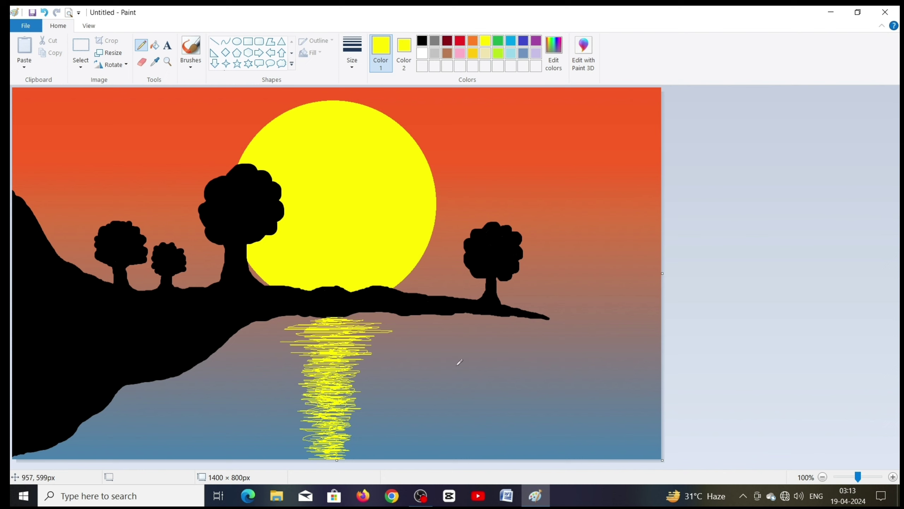
Step: Widen the canvas to 1776 px beyond the painting's right edge and fill the added strip with white
drag(662, 273, 837, 273)
click(422, 53)
click(154, 45)
click(748, 271)
Step: Draw a black bird silhouette with two curved wings on the white strip, thickening the wings with the Pencil
click(421, 41)
click(81, 53)
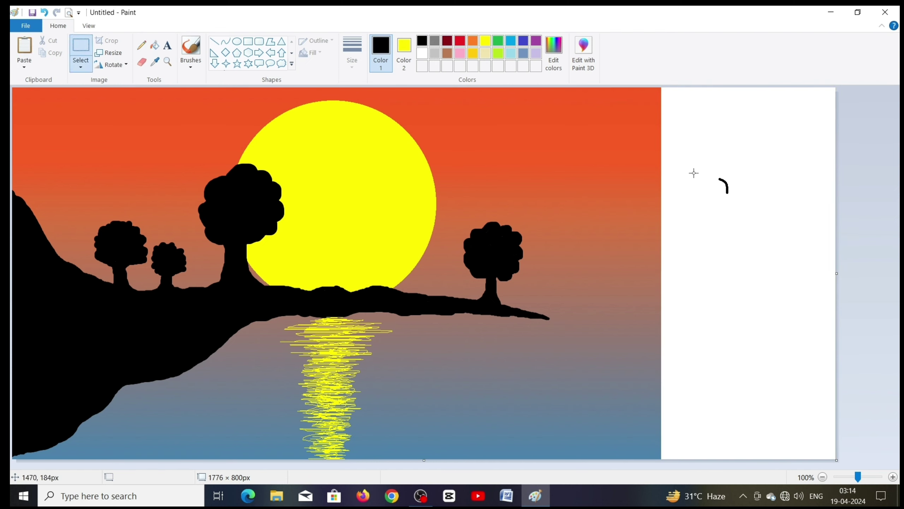
click(404, 53)
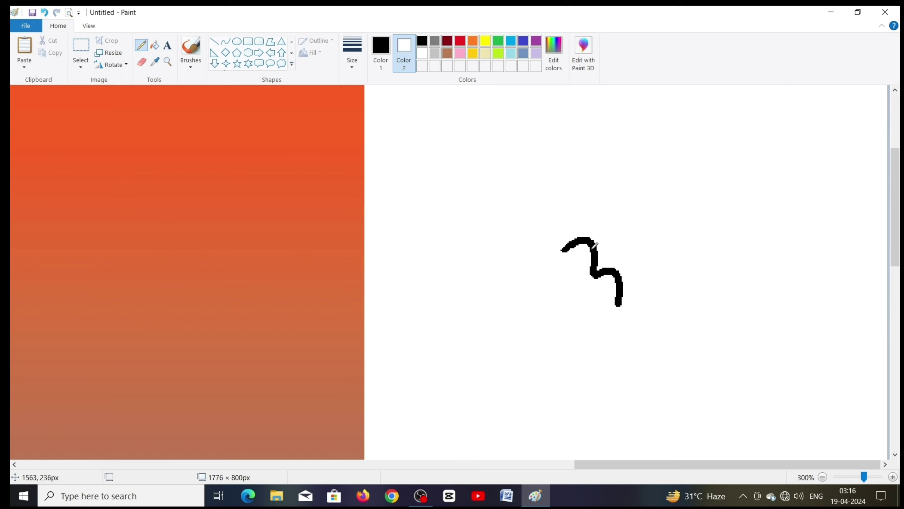
mouse_move(592, 246)
mouse_down()
mouse_move(580, 285)
mouse_move(605, 274)
mouse_move(588, 270)
mouse_move(580, 284)
mouse_move(585, 241)
mouse_up()
mouse_move(603, 270)
mouse_down()
mouse_move(584, 271)
mouse_move(611, 276)
mouse_move(618, 293)
mouse_move(607, 313)
mouse_move(620, 285)
mouse_move(602, 319)
mouse_move(616, 273)
mouse_up()
mouse_move(586, 242)
mouse_down()
mouse_move(562, 255)
mouse_move(591, 255)
mouse_move(584, 268)
mouse_move(584, 247)
mouse_up()
mouse_move(612, 274)
mouse_down()
mouse_move(578, 290)
mouse_move(579, 281)
mouse_move(613, 283)
mouse_move(601, 321)
mouse_up()
Step: Select the bird with its white surroundings, copy it, and place a copy in the sky right of the sun
click(836, 479)
click(453, 52)
click(80, 46)
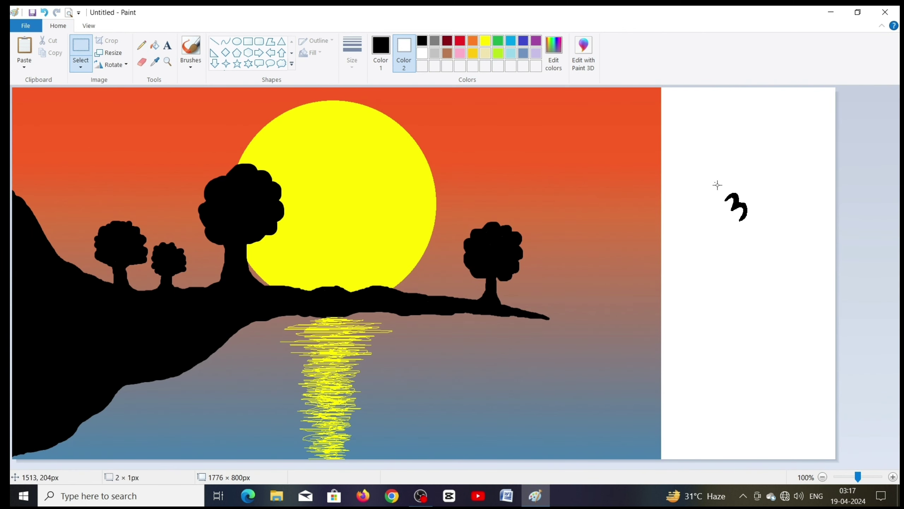
drag(713, 182, 762, 232)
key(ctrl+c)
key(ctrl+v)
mouse_move(40, 110)
mouse_down()
mouse_move(151, 127)
mouse_move(555, 120)
mouse_move(482, 129)
mouse_move(503, 161)
mouse_move(458, 154)
mouse_move(448, 161)
mouse_up()
Step: Paste five more birds around the first copy in the sky right of the sun, shrinking some to vary their sizes
key(ctrl+v)
key(ctrl+v)
drag(36, 111, 523, 146)
key(ctrl+v)
key(ctrl+v)
click(25, 46)
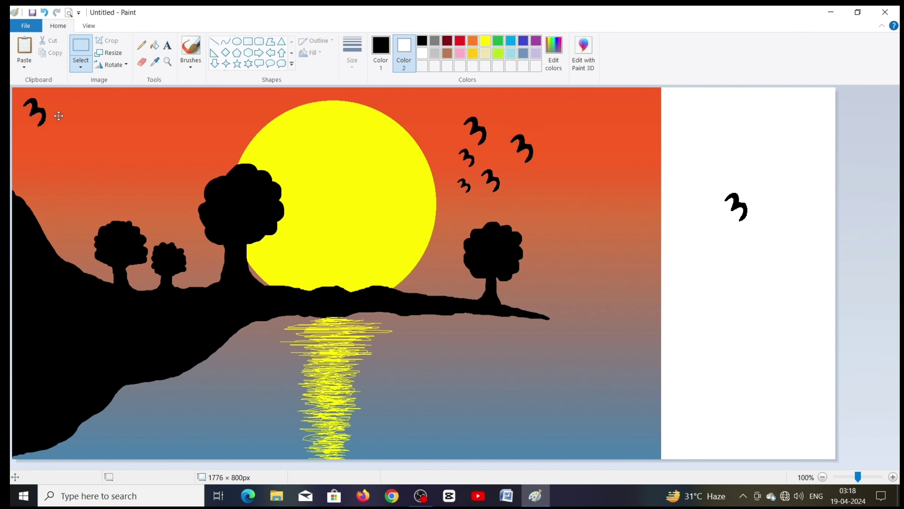
drag(35, 113, 532, 113)
Step: Paste a flock of eight birds in various sizes into the sky left of the sun, above the small trees
click(24, 47)
drag(51, 128, 143, 199)
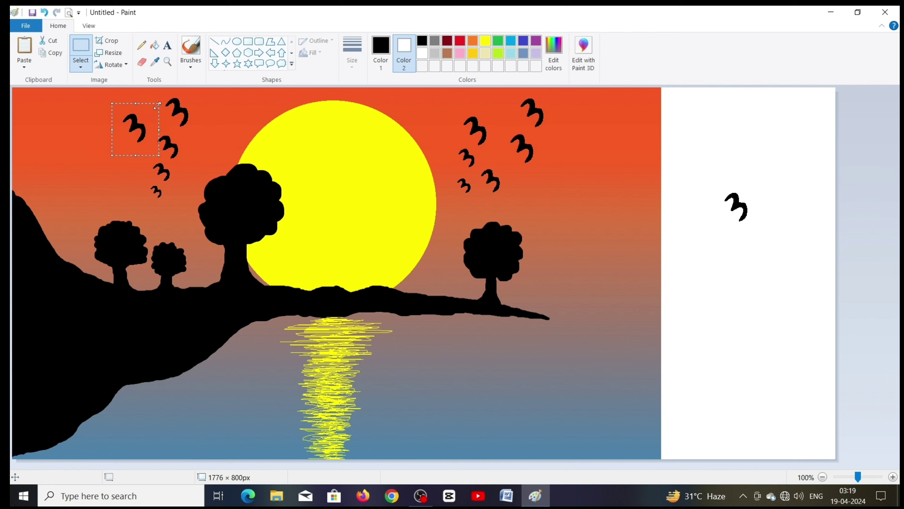
mouse_move(129, 126)
mouse_down()
mouse_move(143, 124)
mouse_move(128, 115)
mouse_up()
click(24, 46)
drag(36, 113, 132, 145)
click(24, 46)
drag(36, 113, 119, 177)
click(24, 46)
Step: Add three more birds to the flock right of the sun and shrink the canvas to 1401 px wide, removing the white strip
click(25, 46)
drag(36, 112, 558, 149)
click(25, 46)
drag(36, 112, 533, 195)
click(24, 46)
drag(35, 112, 577, 191)
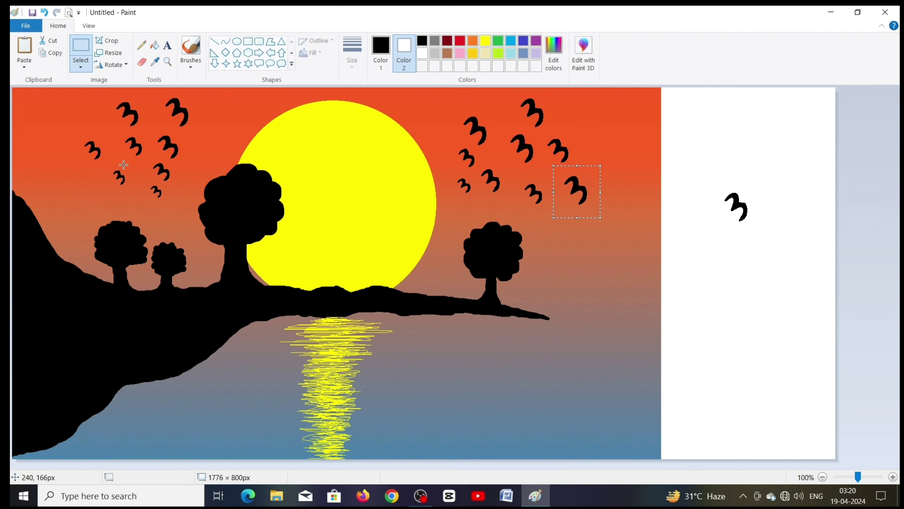
drag(836, 273, 668, 307)
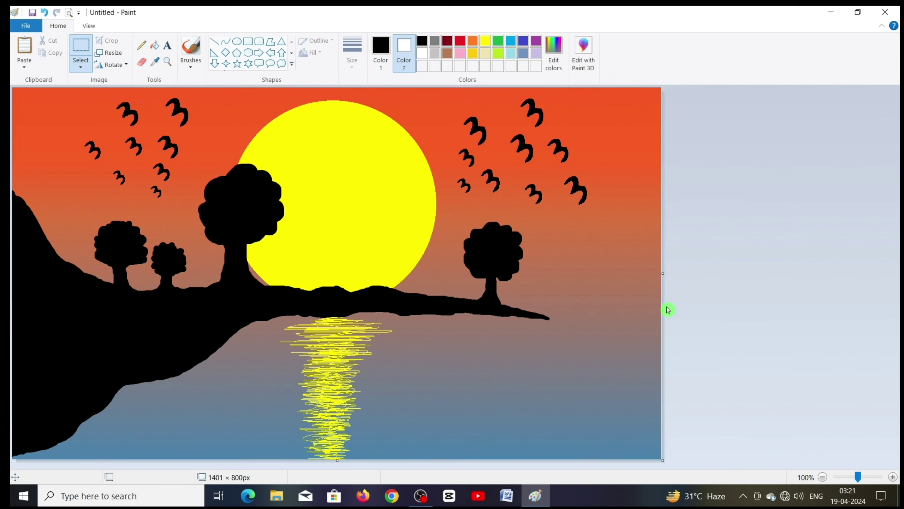
Step: Draw thin black grass tufts with the Pencil beside the large tree, on the mound below the sun and along the ledge, undoing a stray stroke
click(148, 49)
click(352, 57)
click(380, 142)
mouse_move(264, 297)
mouse_down()
mouse_move(260, 279)
mouse_move(348, 282)
mouse_move(328, 283)
mouse_up()
drag(414, 291, 414, 280)
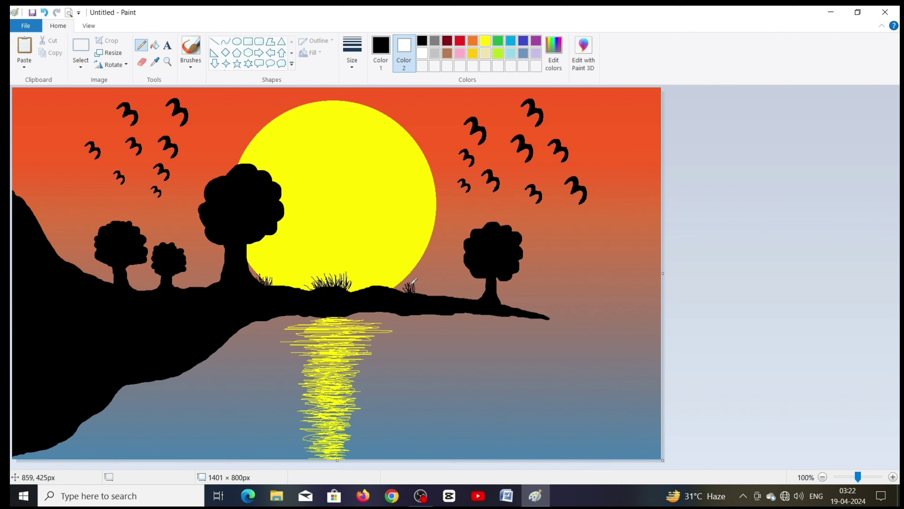
key(ctrl+z)
drag(209, 288, 199, 272)
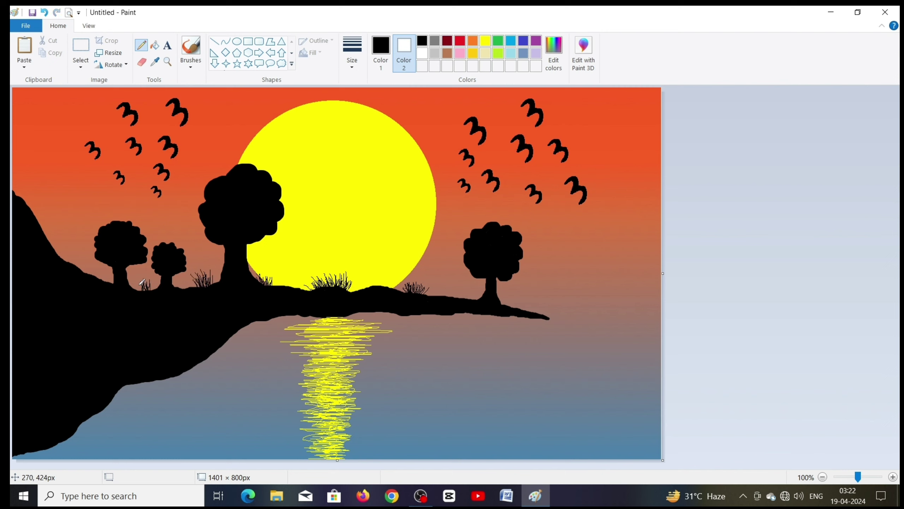
Step: Draw black grass blades on the lower cliff slope and around the trunk of the tree near the ledge's tip
drag(60, 260, 57, 243)
drag(96, 280, 92, 265)
drag(474, 299, 470, 287)
mouse_move(480, 300)
mouse_down()
mouse_move(515, 298)
mouse_move(459, 288)
mouse_up()
drag(480, 303, 478, 290)
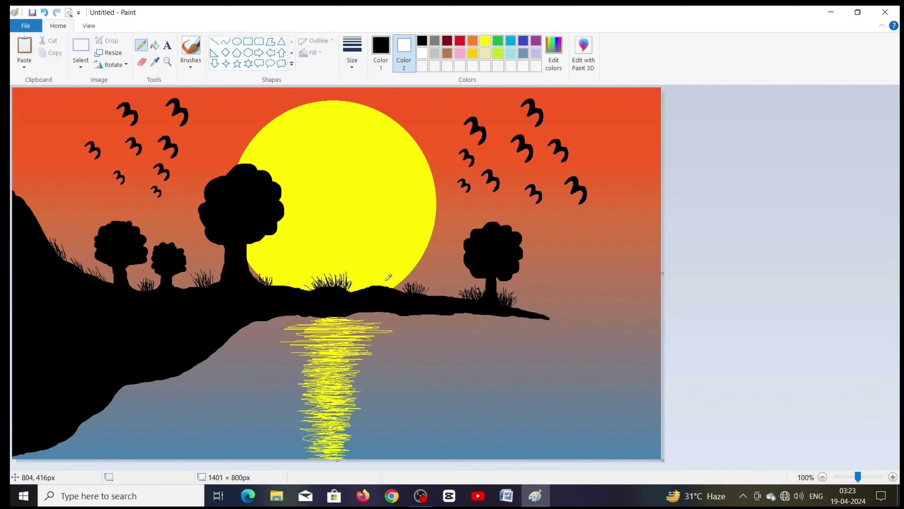
Step: Cover the whole cliff slope up to the canvas edge with thin black grass and thicken the tuft between the two small trees
mouse_move(73, 249)
mouse_down()
mouse_move(77, 265)
mouse_move(108, 290)
mouse_up()
drag(45, 227, 59, 250)
mouse_move(39, 214)
mouse_down()
mouse_move(46, 235)
mouse_move(45, 222)
mouse_up()
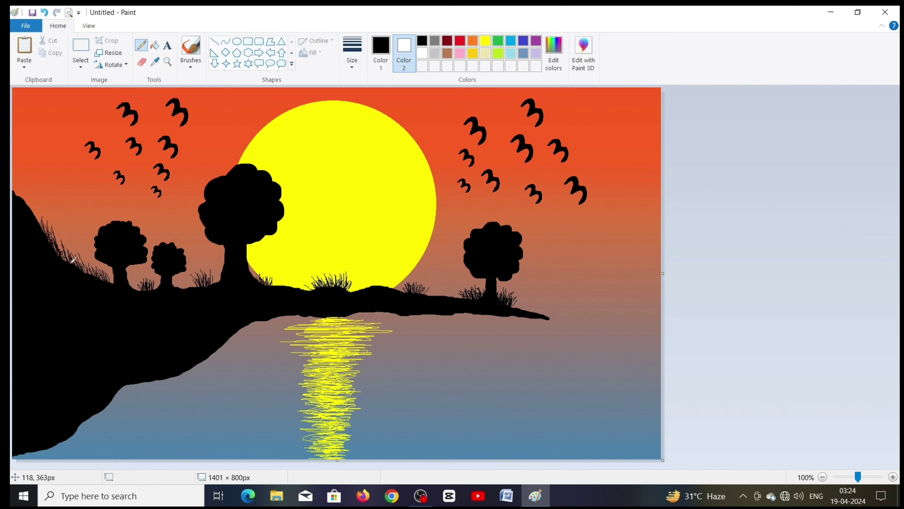
drag(77, 266, 65, 238)
drag(144, 282, 139, 291)
drag(44, 231, 39, 211)
mouse_move(41, 225)
mouse_down()
mouse_move(32, 205)
mouse_move(42, 202)
mouse_up()
drag(43, 217, 26, 196)
drag(21, 198, 13, 183)
drag(30, 203, 13, 173)
drag(28, 206, 15, 174)
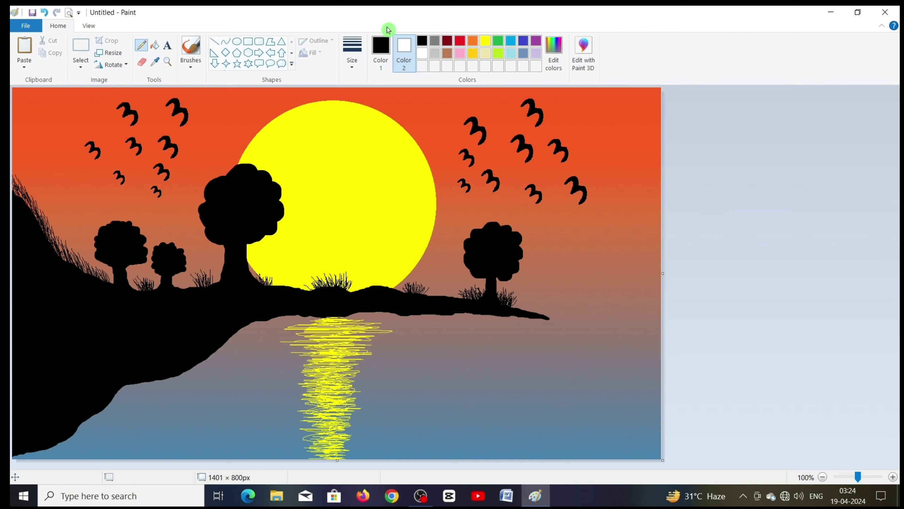
Step: Extend the cliff's base with a thick black brush stroke to cover the canvas's bottom-left corner
click(190, 50)
drag(50, 451, 14, 457)
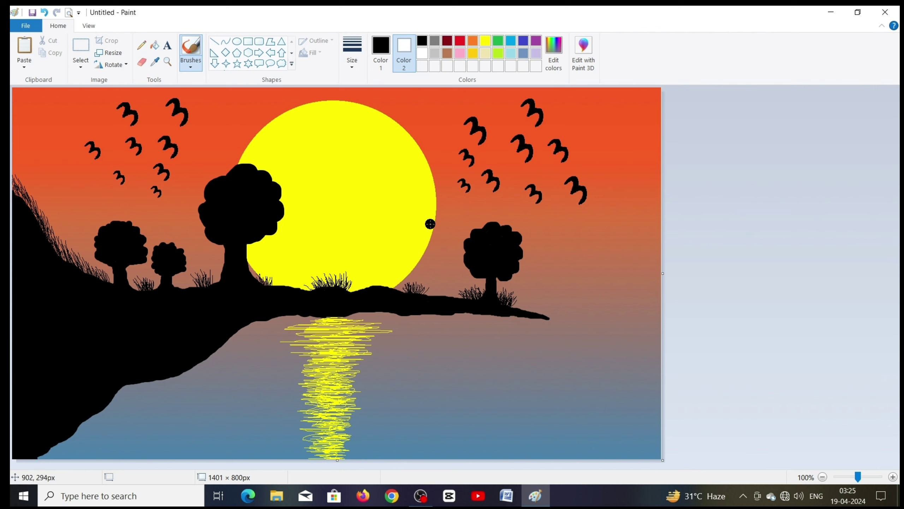
click(81, 45)
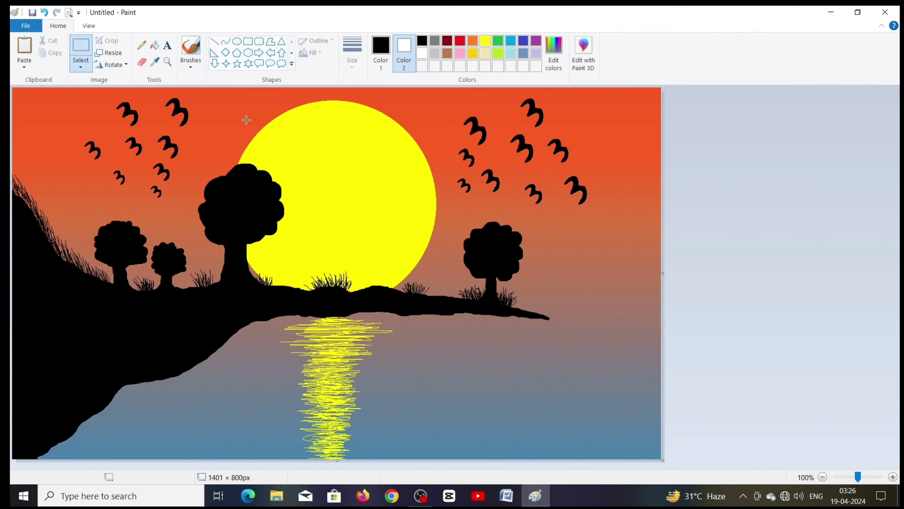